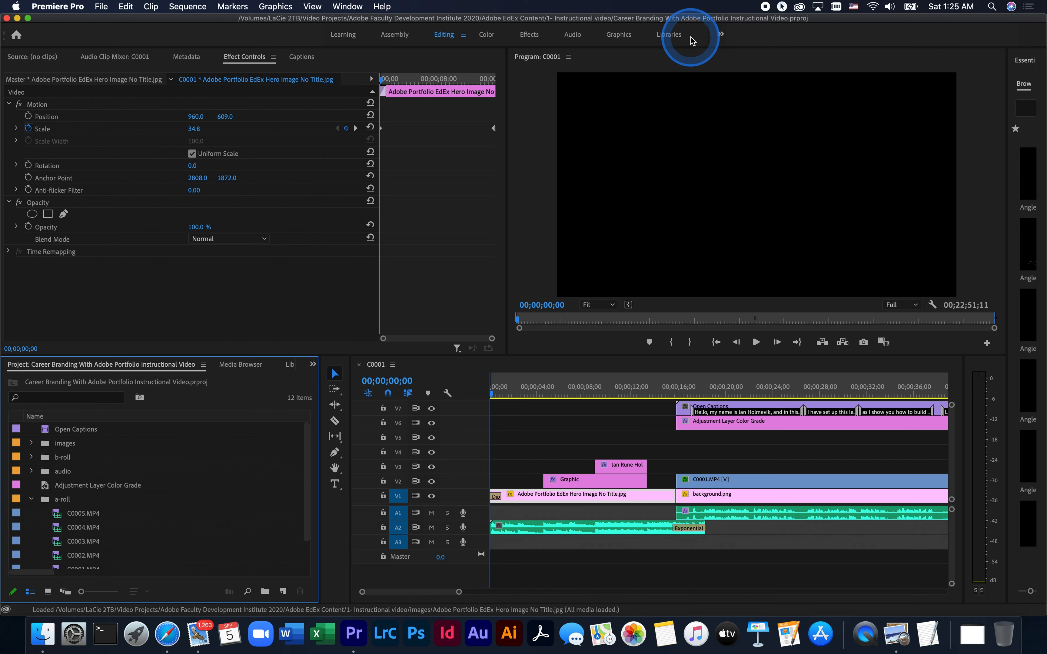
Switch through the Assembly, Editing, Color, Effects and Audio workspaces and return to the Editing workspace
left_click(396, 39)
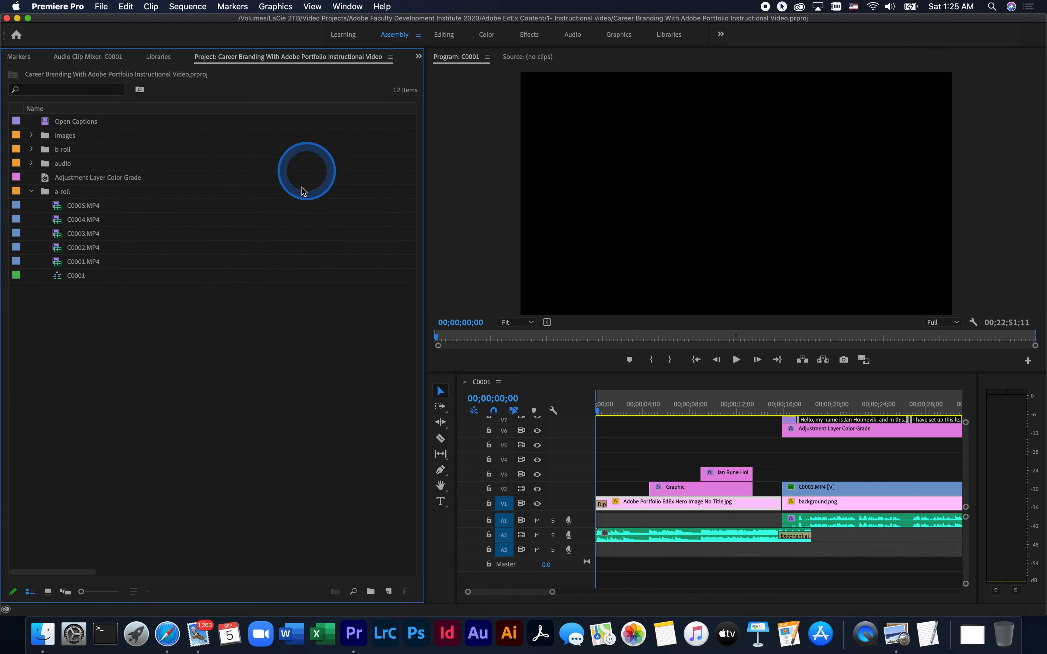
left_click(443, 36)
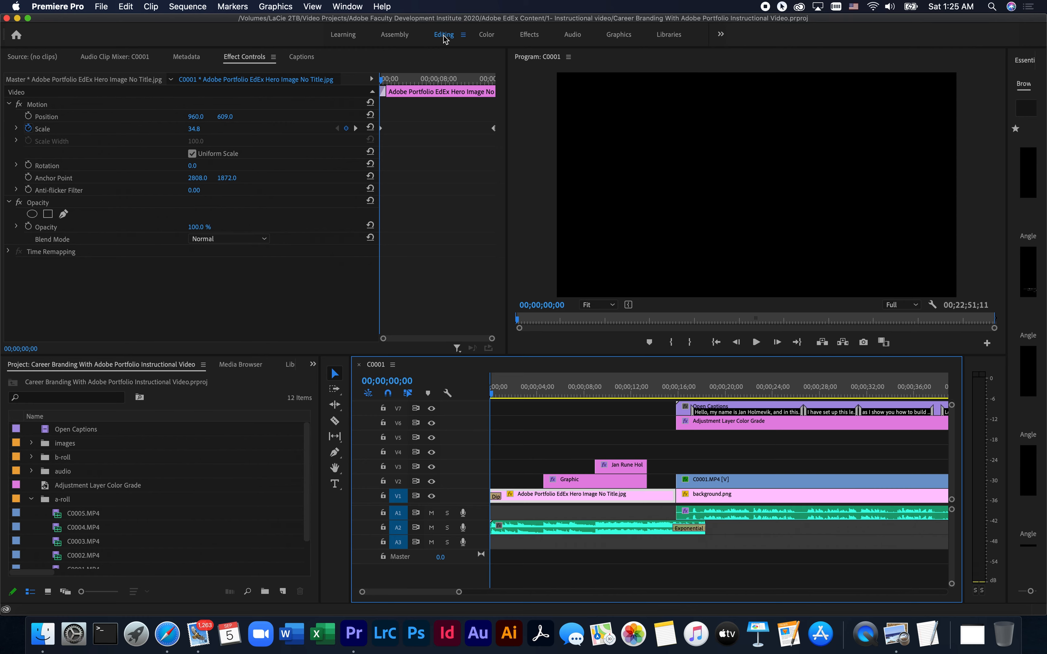
left_click(487, 36)
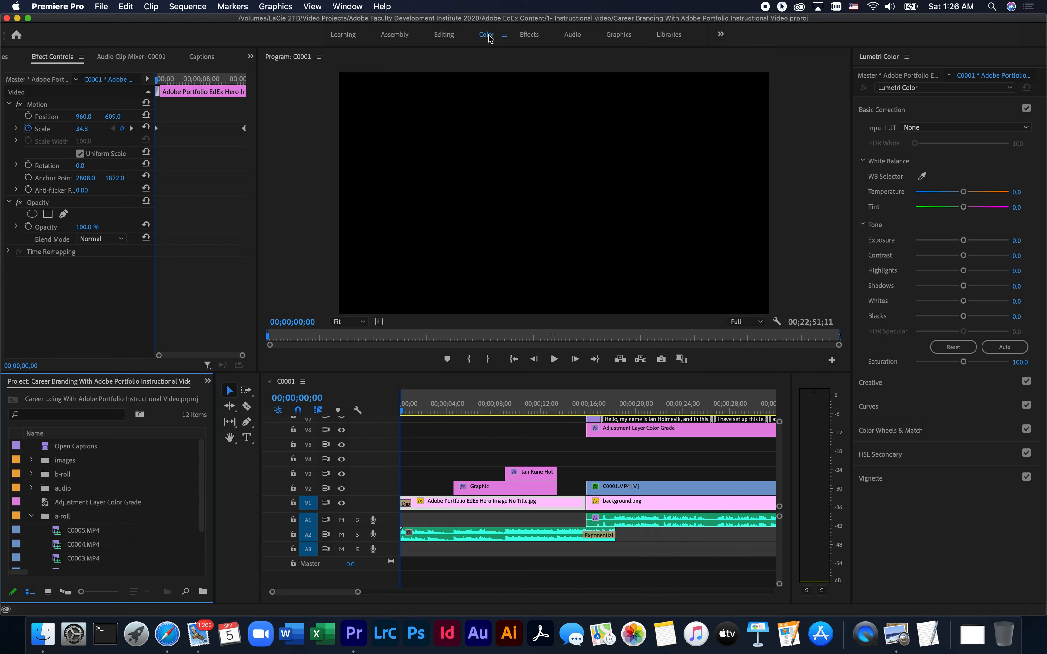
left_click(531, 36)
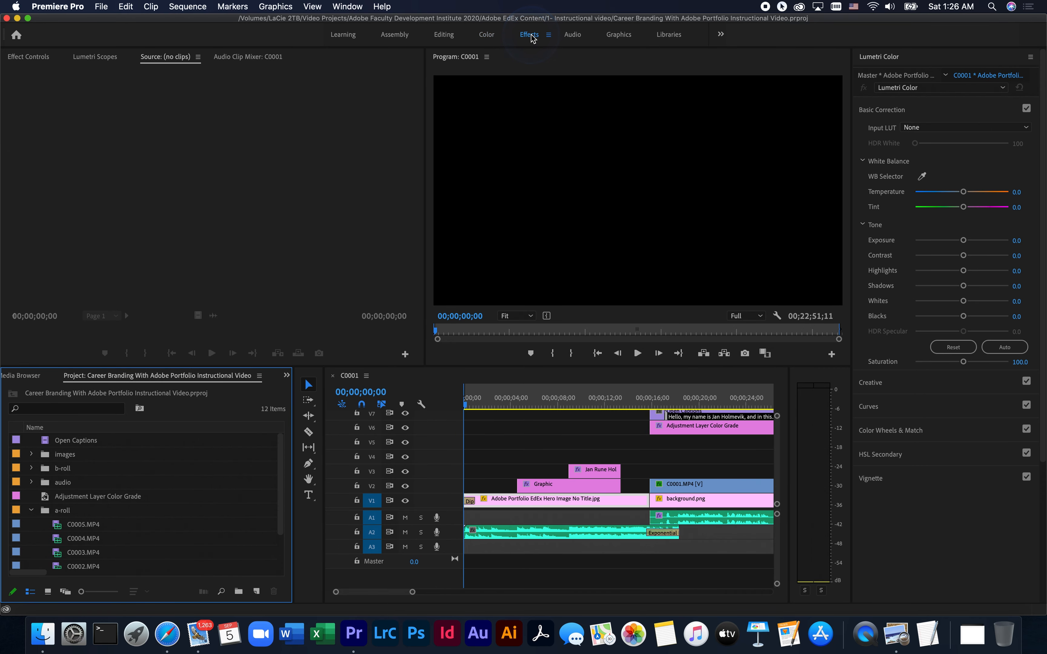
left_click(532, 39)
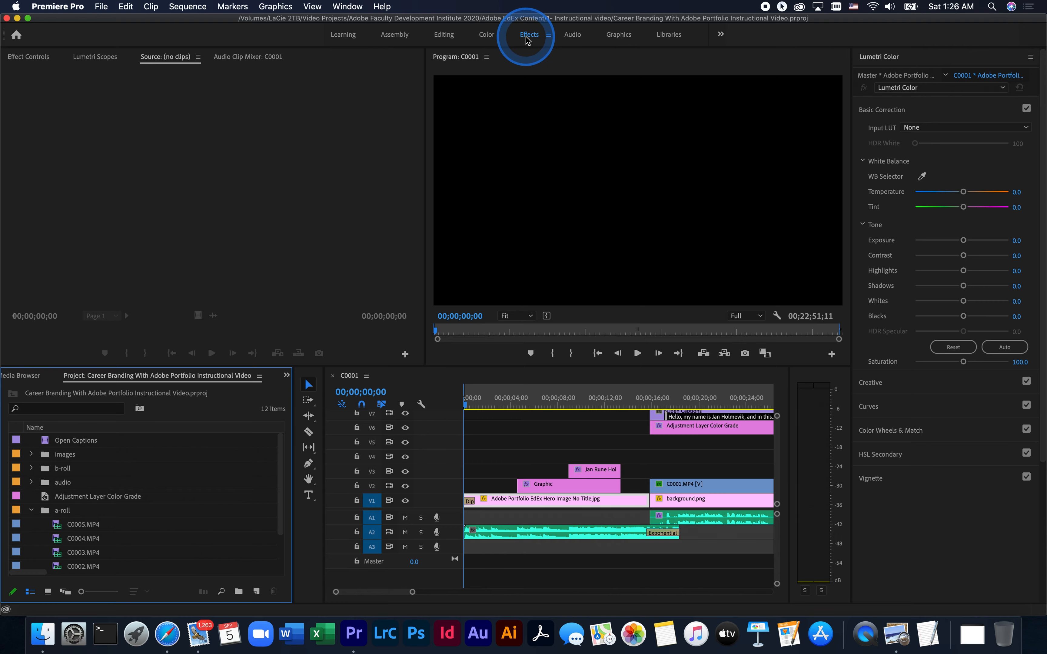
left_click(565, 42)
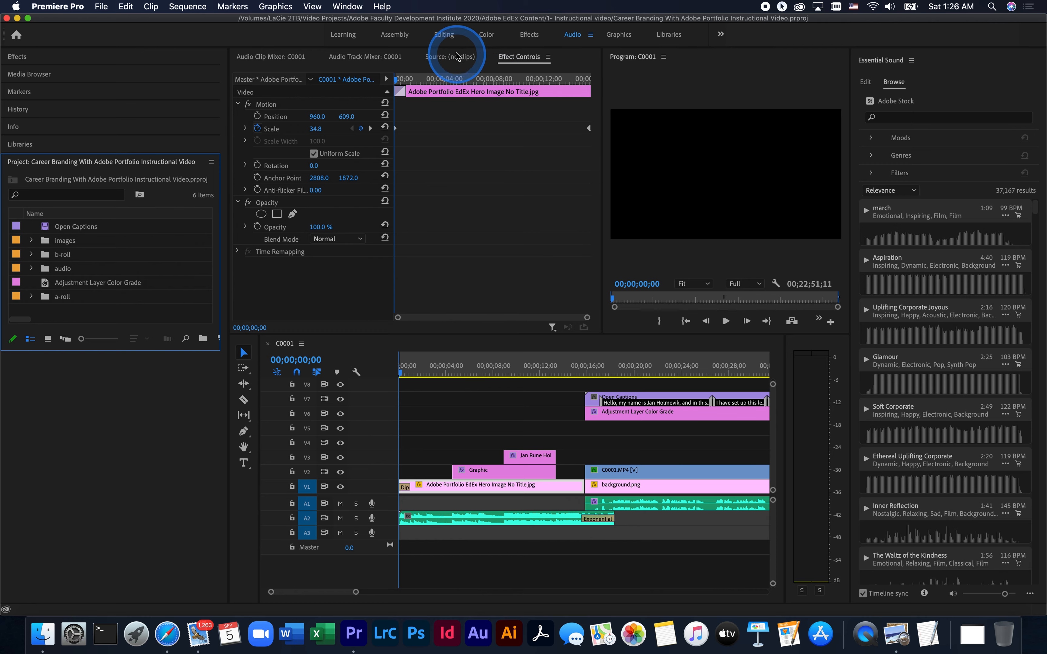
left_click(444, 34)
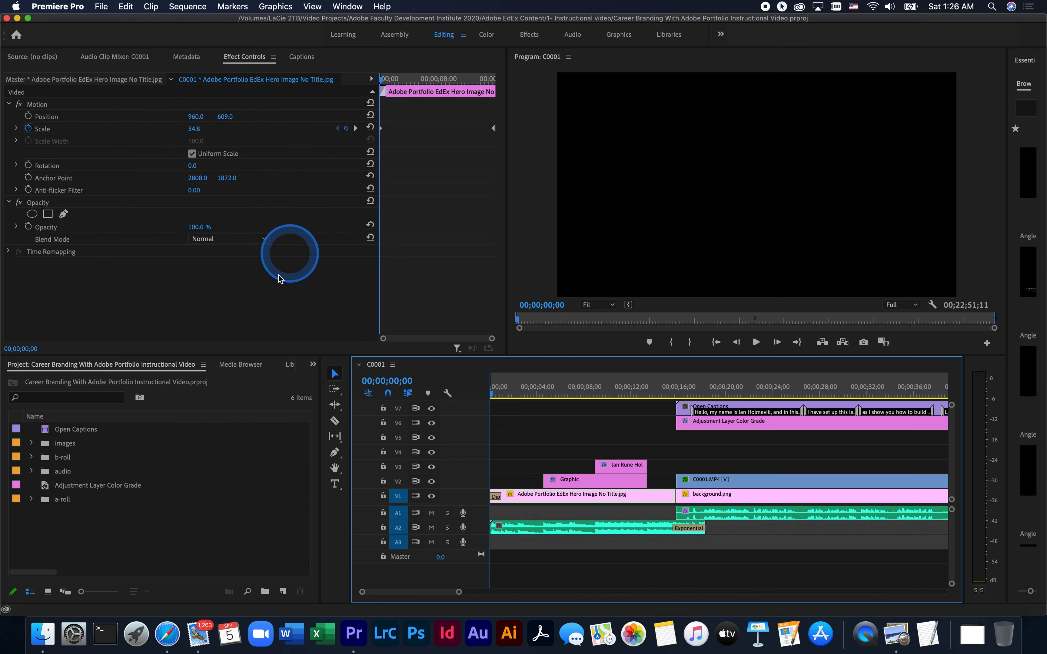
Display the available media sources in the Media Browser and bring up the Effects collection
left_click(241, 393)
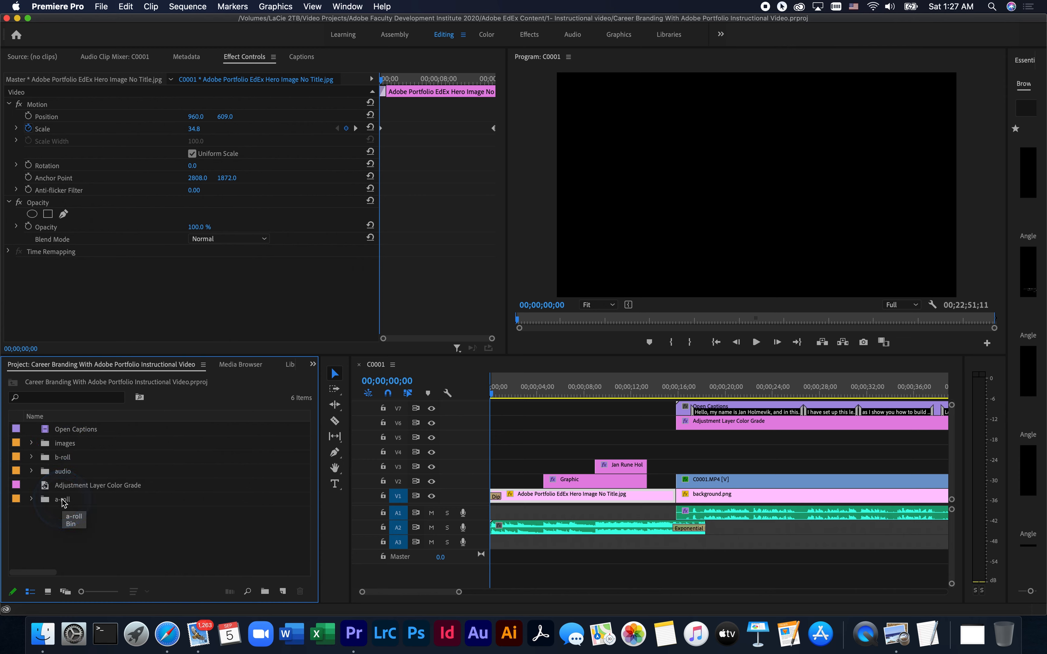
left_click(243, 367)
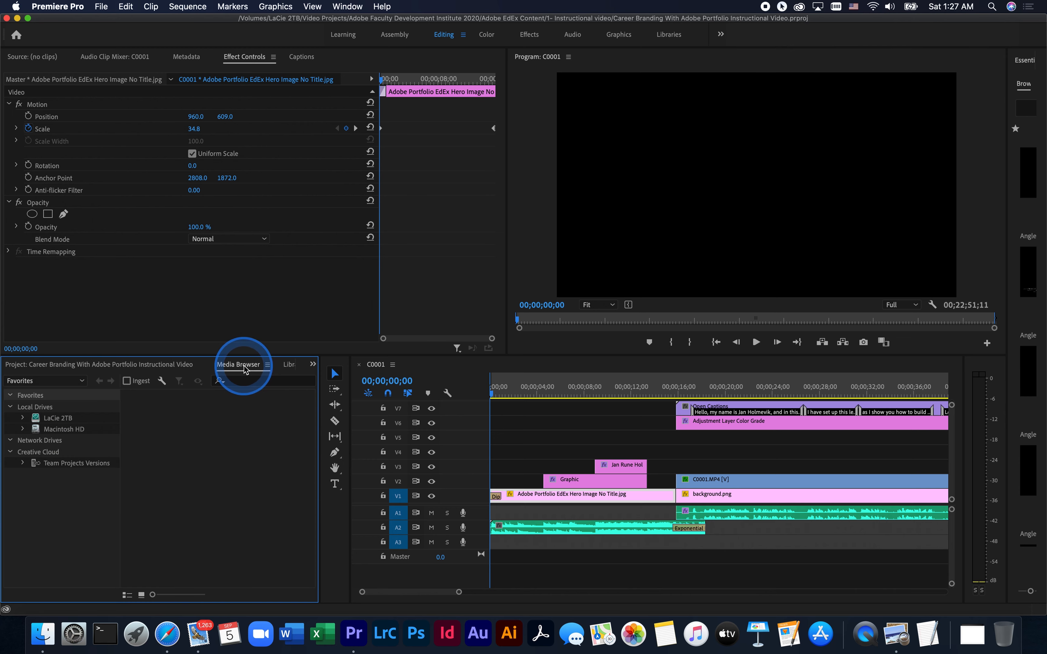
left_click(313, 365)
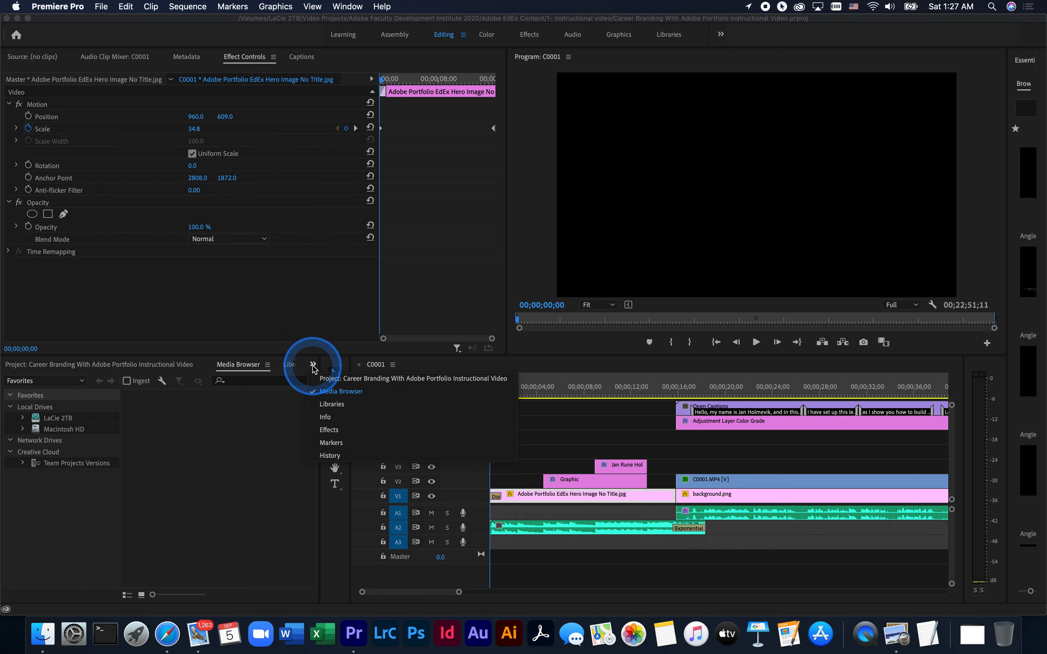
left_click(348, 429)
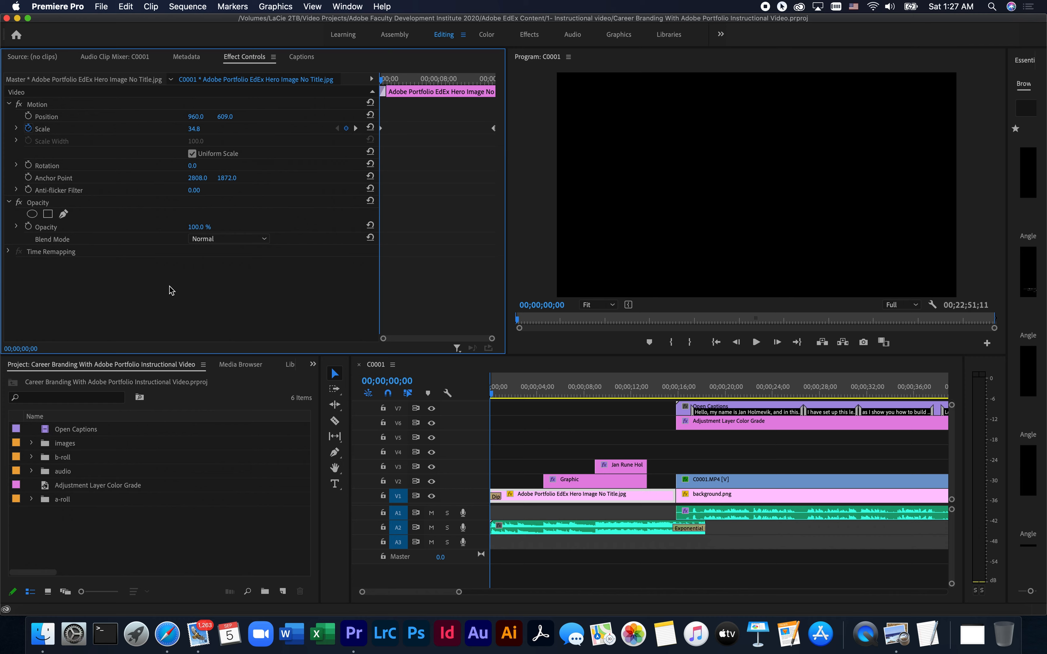
Expand the images bin and load Placeholder for B-Roll.png into the Source monitor
left_click(30, 58)
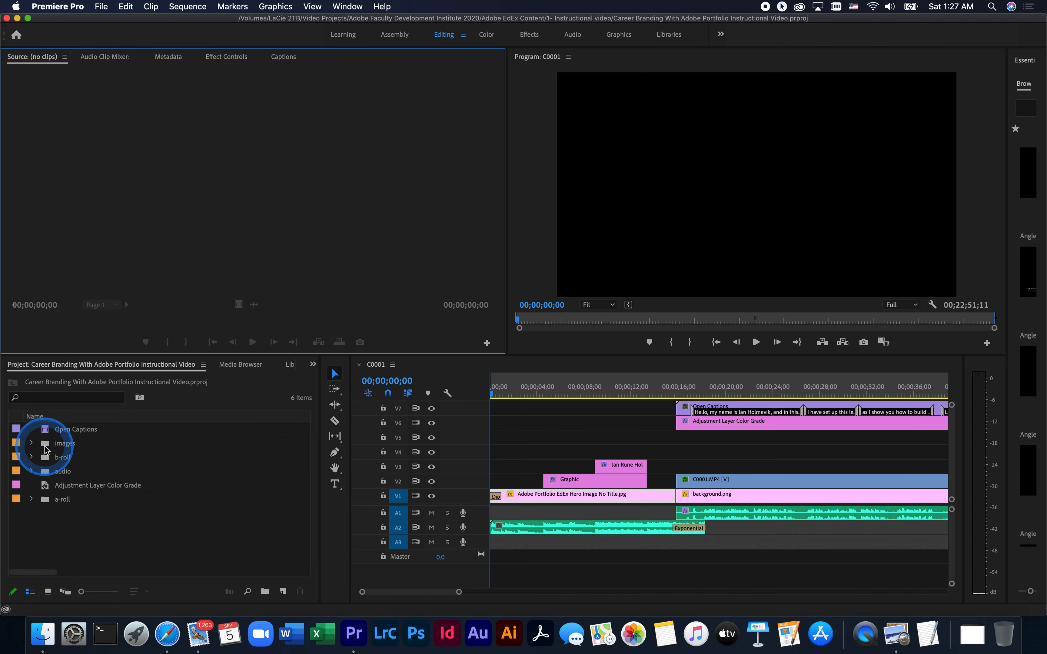
left_click(31, 443)
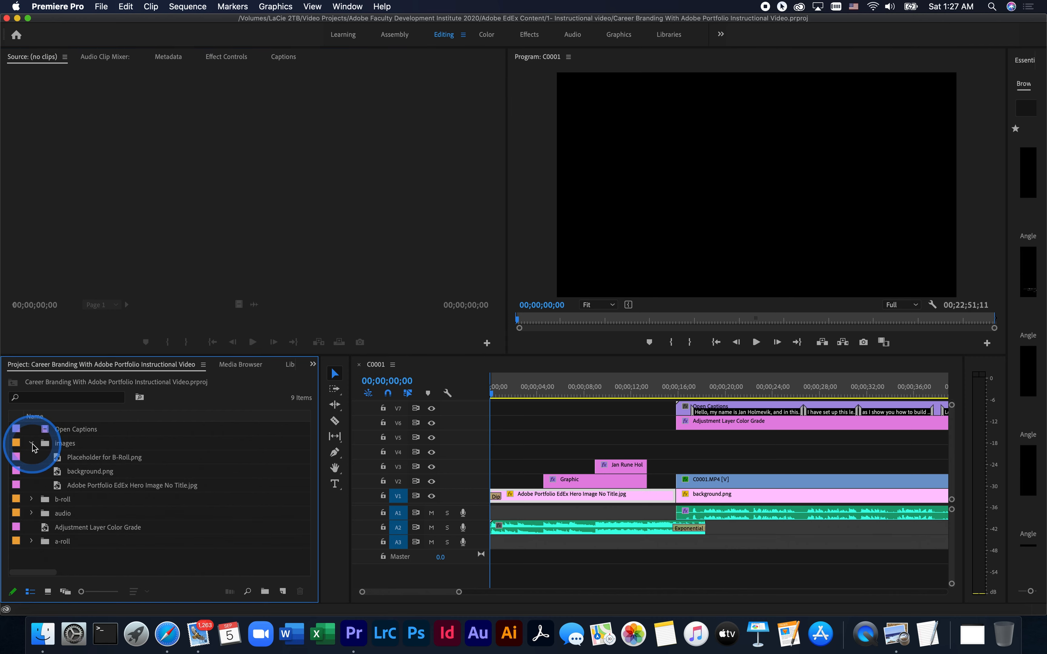
double_click(68, 458)
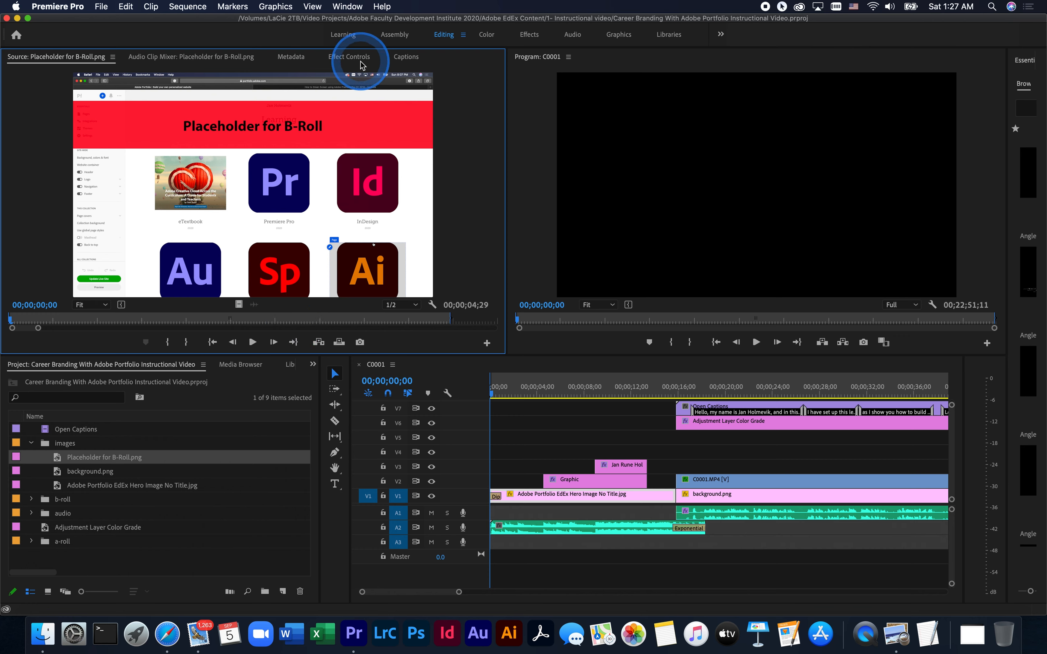
Show the effect settings of the Graphic clip on track V2
left_click(349, 59)
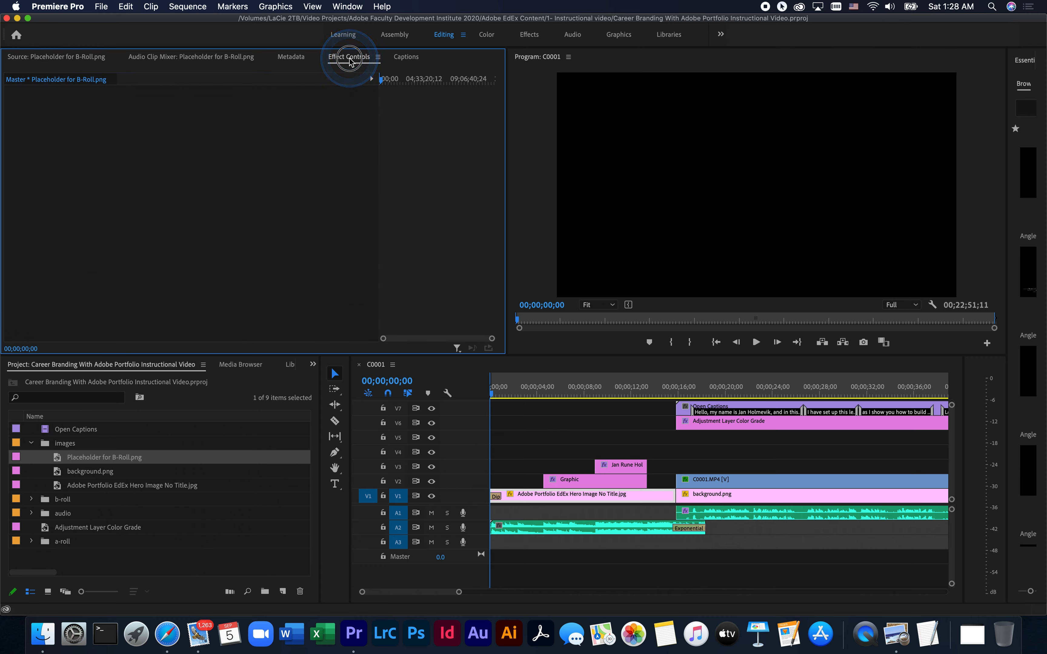
left_click(619, 484)
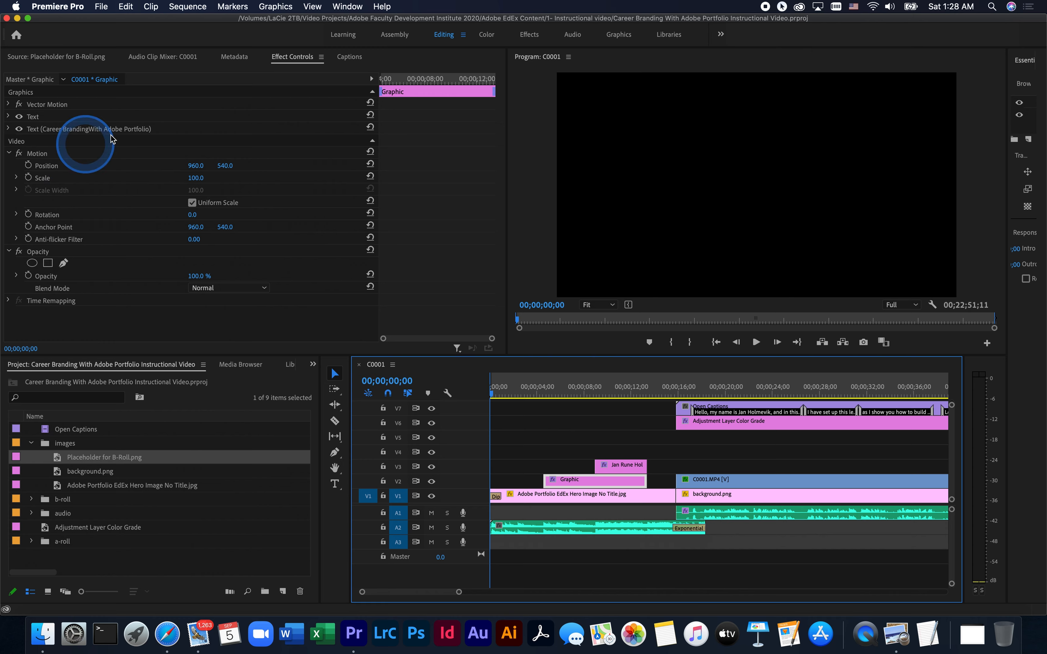
left_click(540, 163)
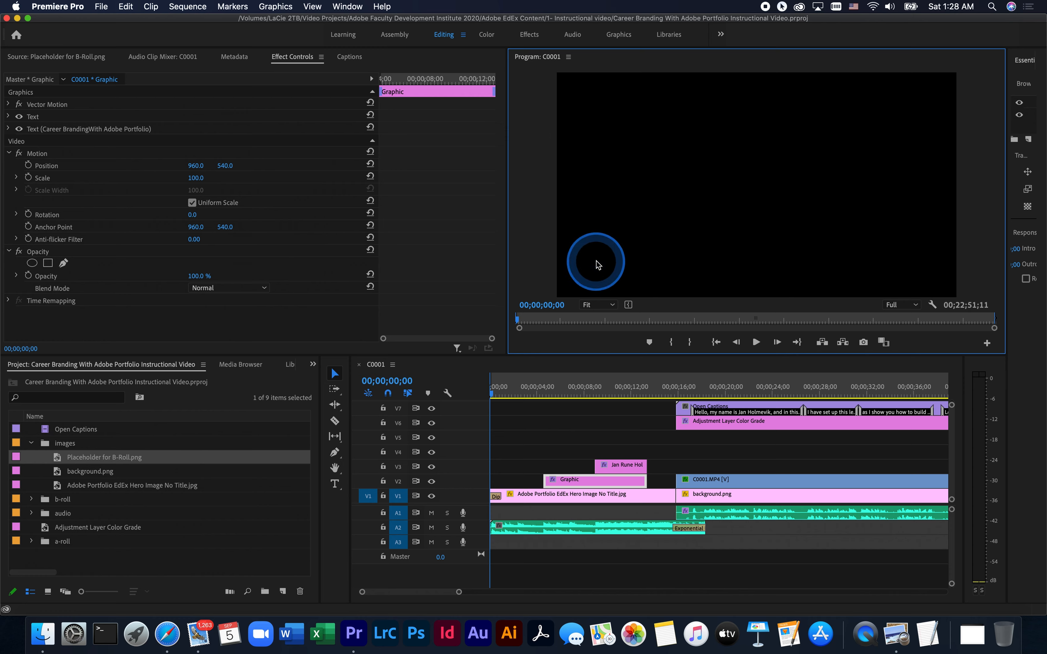
Move the playhead to 00;00;11;05 and scrub forward to 00;00;21;10 to preview the title and the talking-head section
left_click(621, 389)
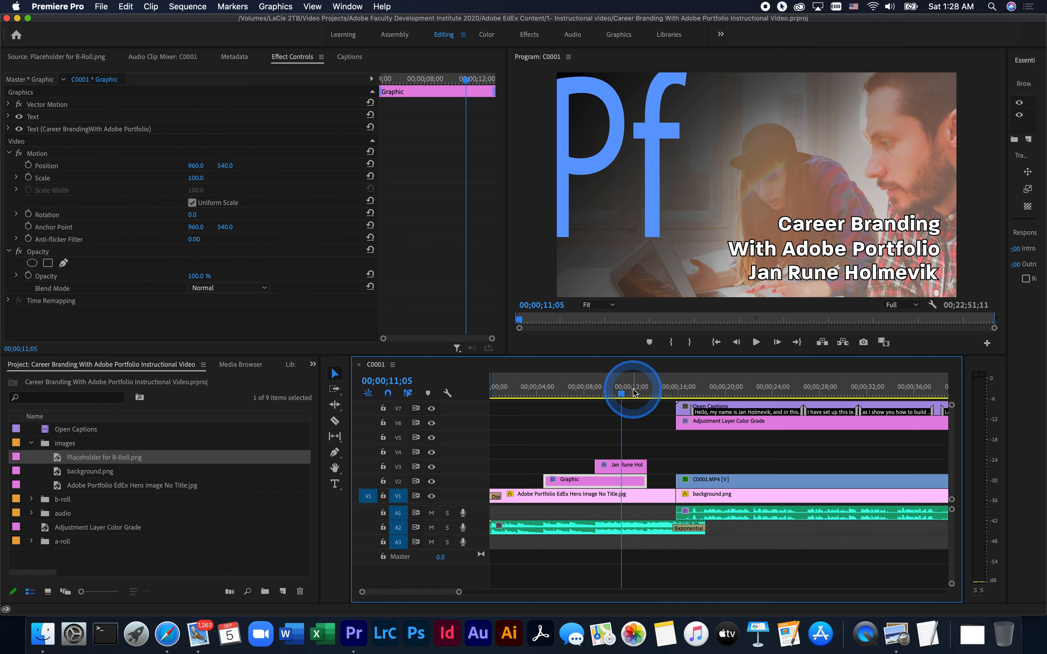
left_click(622, 394)
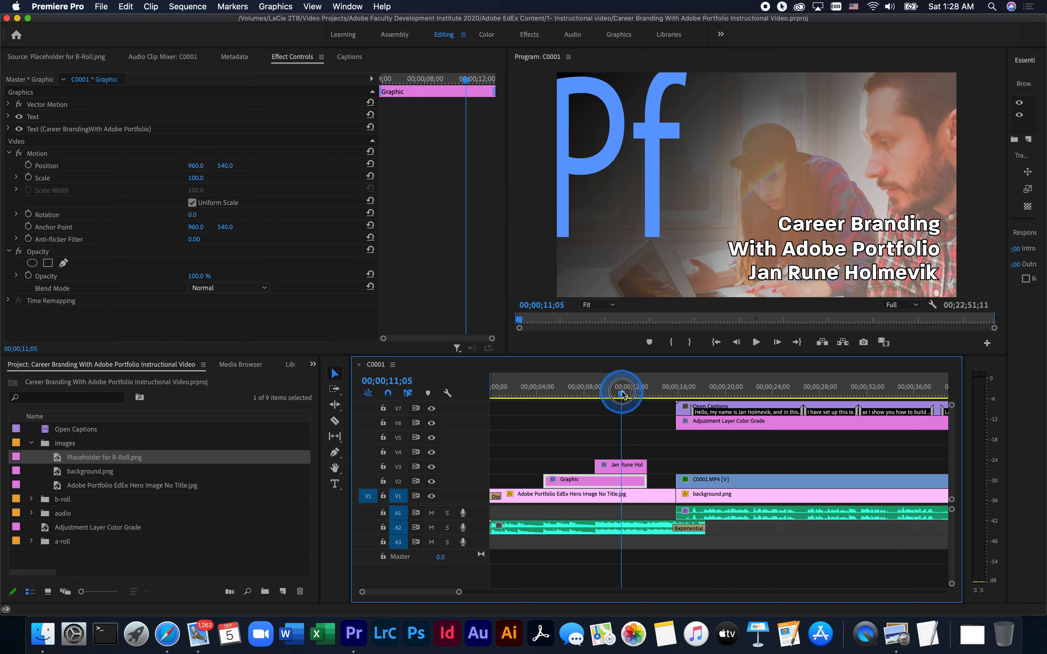
left_click_drag(621, 394, 740, 391)
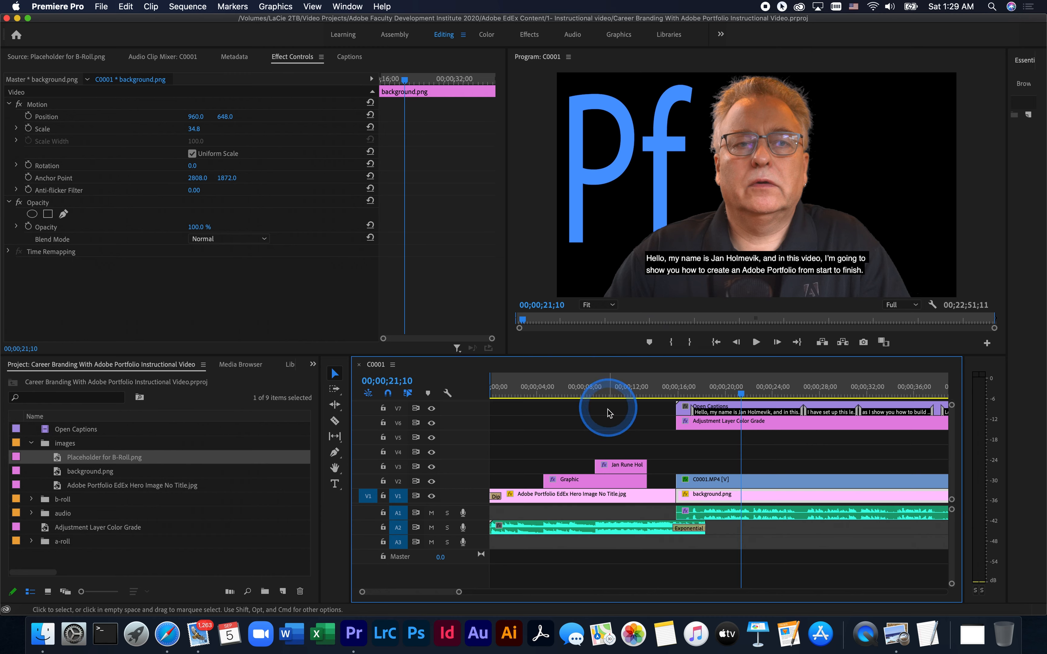
Look through the sequence's following clips past the one-minute mark and return to its beginning
left_click(601, 426)
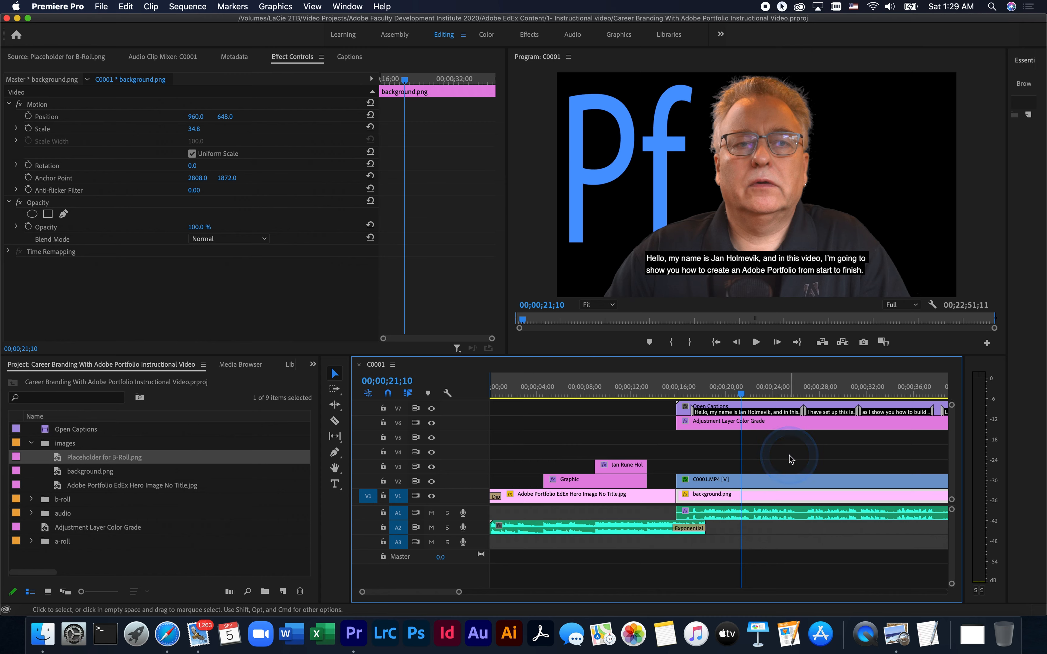
scroll(789, 455, "right", 5)
scroll(789, 456, "left", 5)
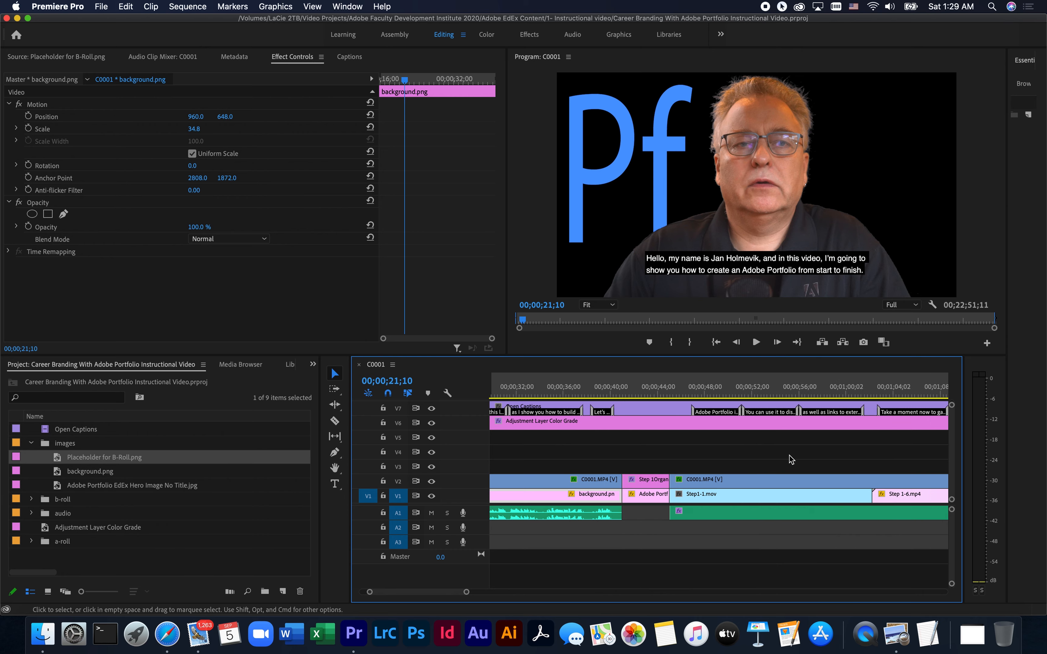
scroll(788, 456, "left", 1)
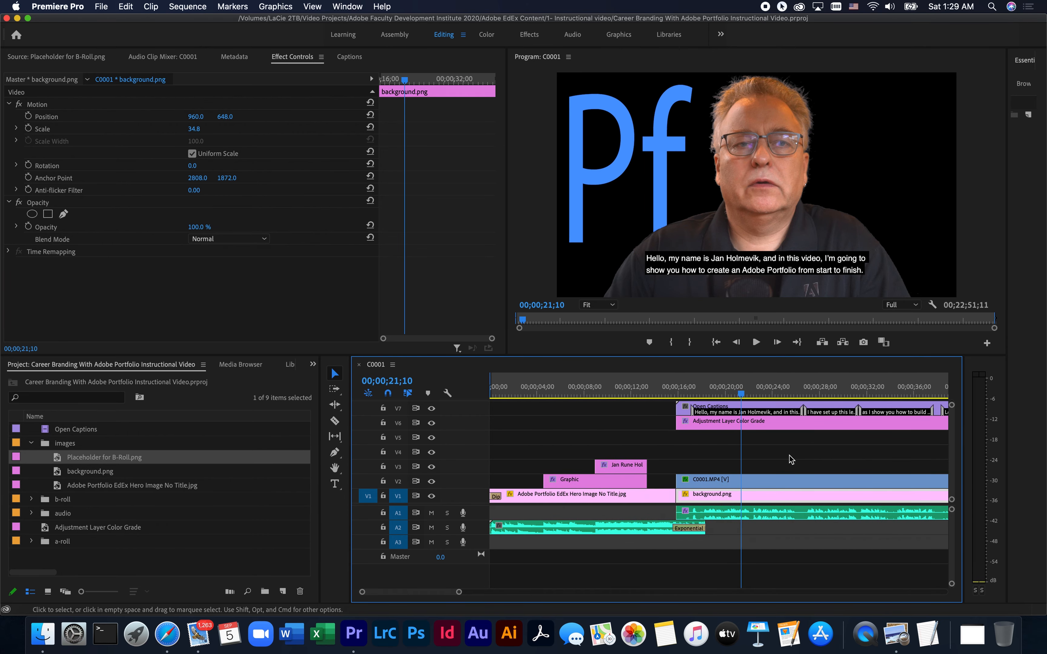
left_click(718, 467)
left_click(621, 495)
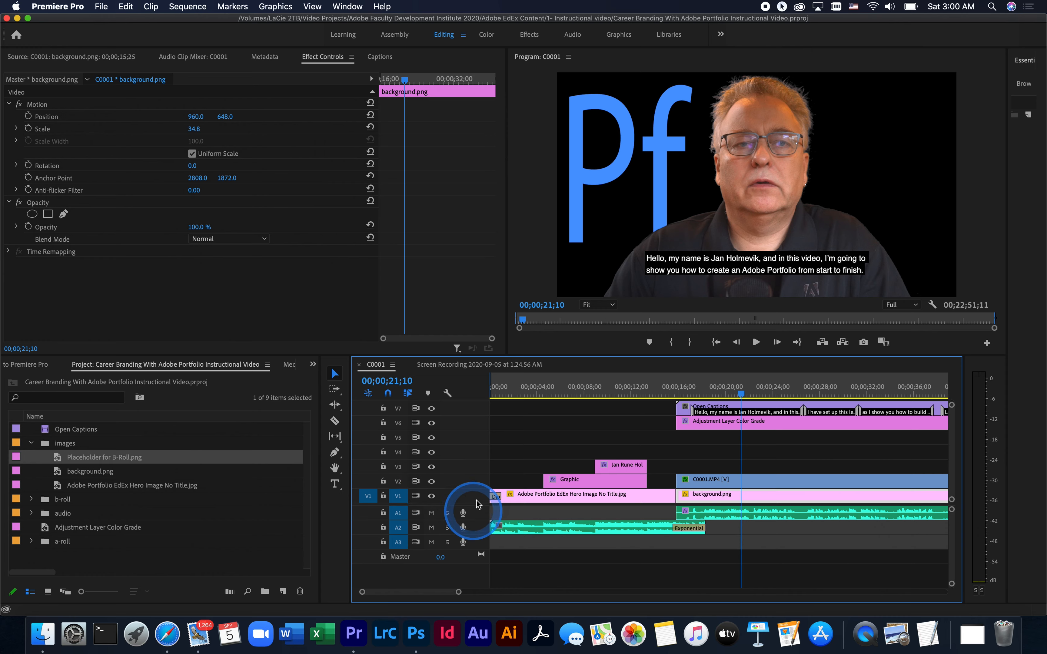
Toggle the output of video tracks V1, V2 and V3 off and back on, one track at a time
left_click(431, 497)
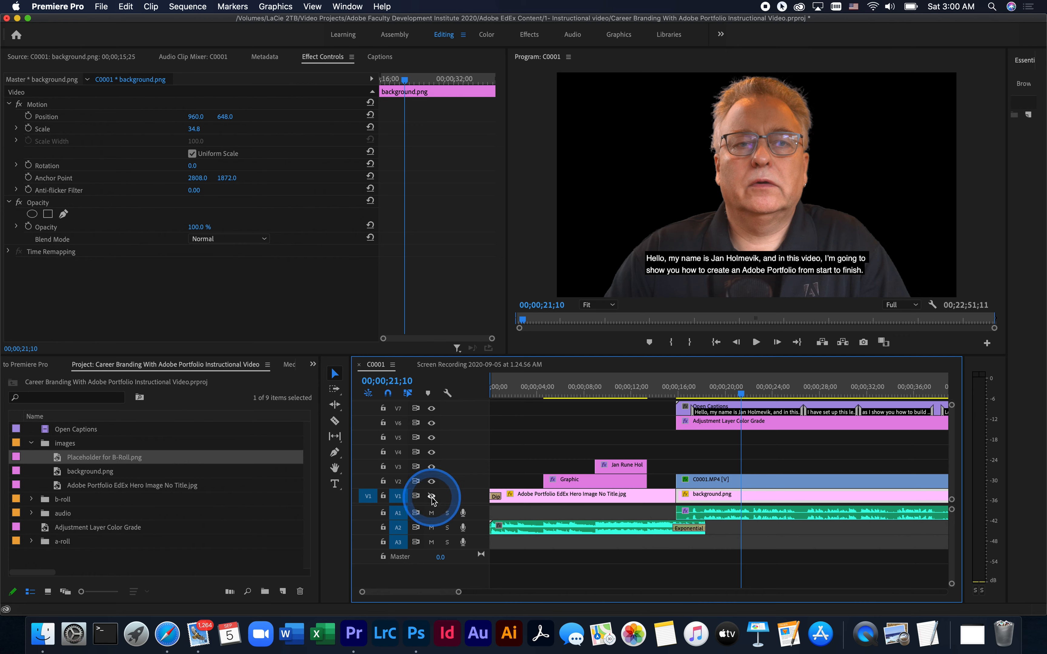
left_click(431, 496)
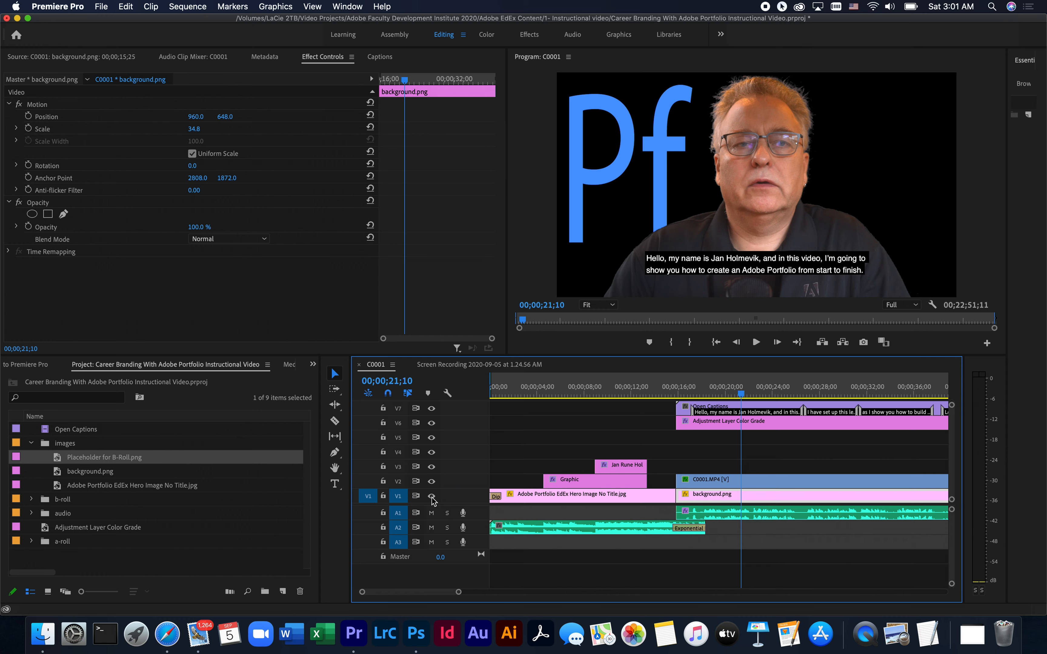
left_click(432, 482)
left_click(432, 482)
left_click(431, 467)
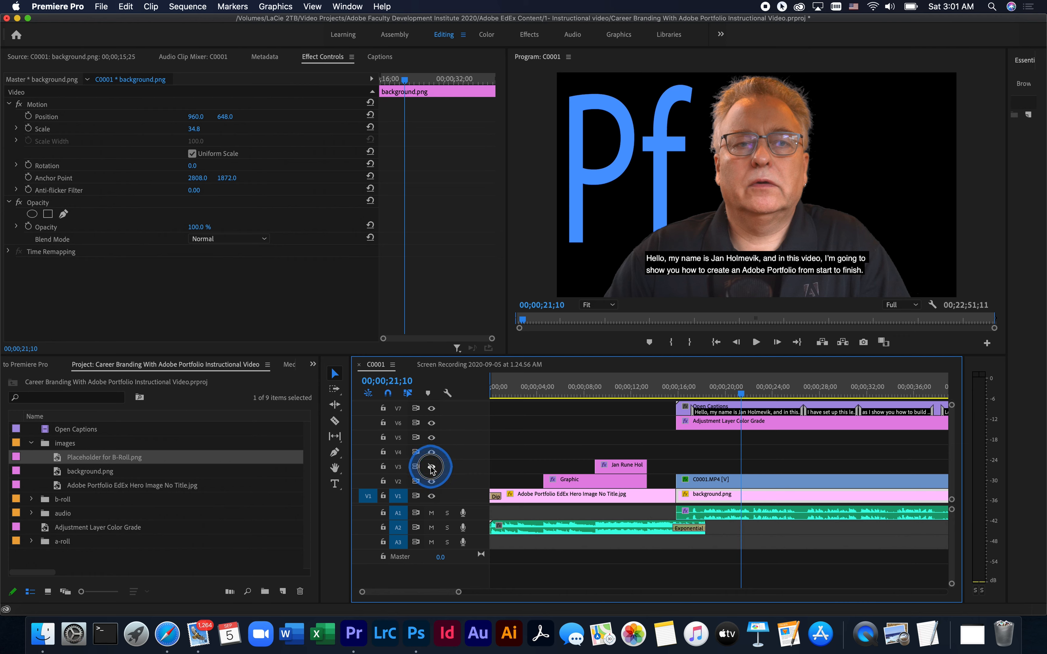
left_click(431, 466)
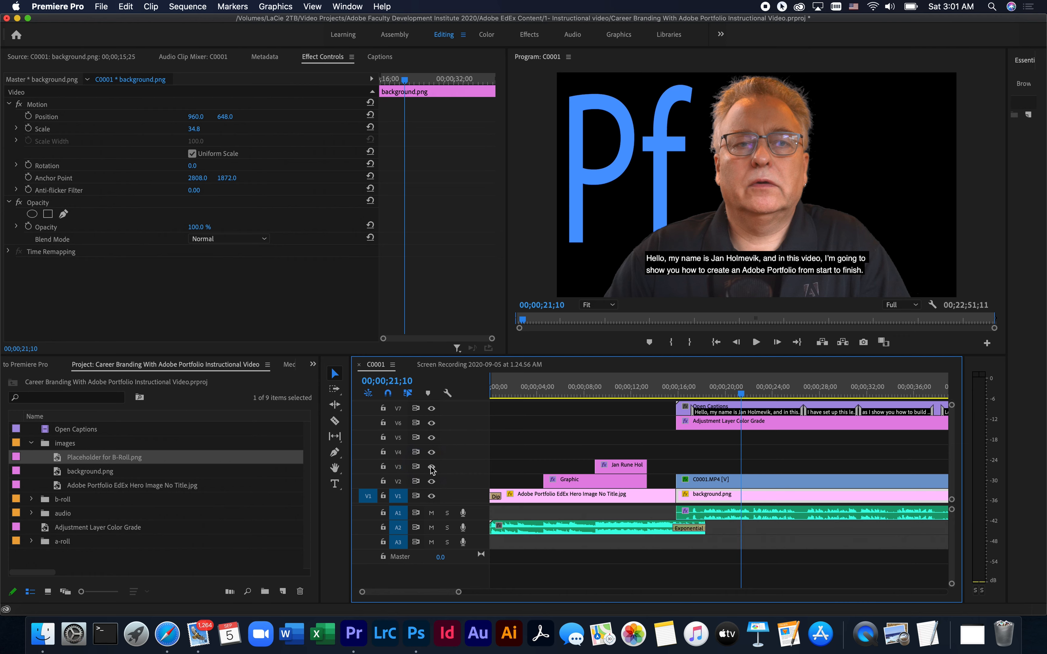
Mute and unmute audio track A1 and try its solo option
left_click(431, 513)
left_click(431, 513)
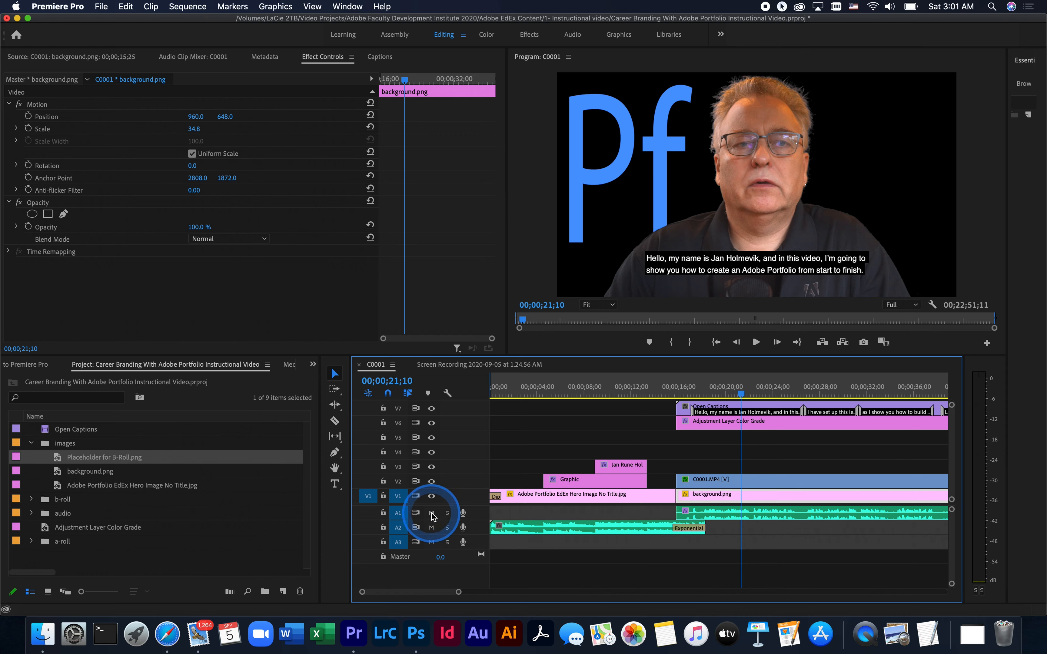
left_click(431, 513)
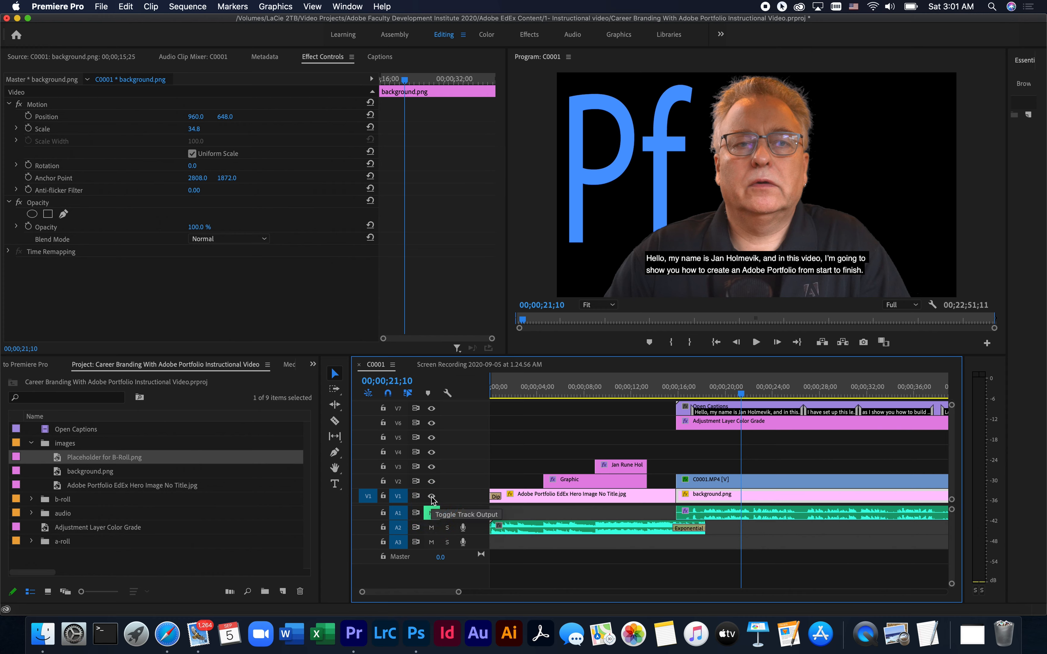
left_click(431, 513)
left_click(431, 513)
left_click(447, 514)
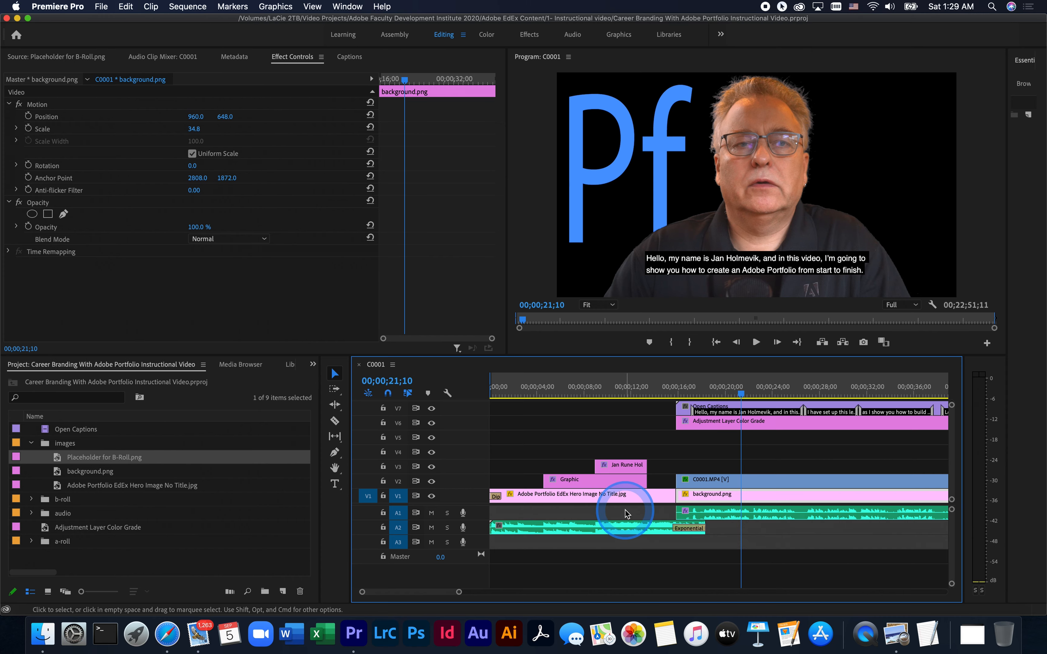
Move the playhead back to about 00;00;17;06 and play the sequence to 00;00;21;08
left_click(535, 558)
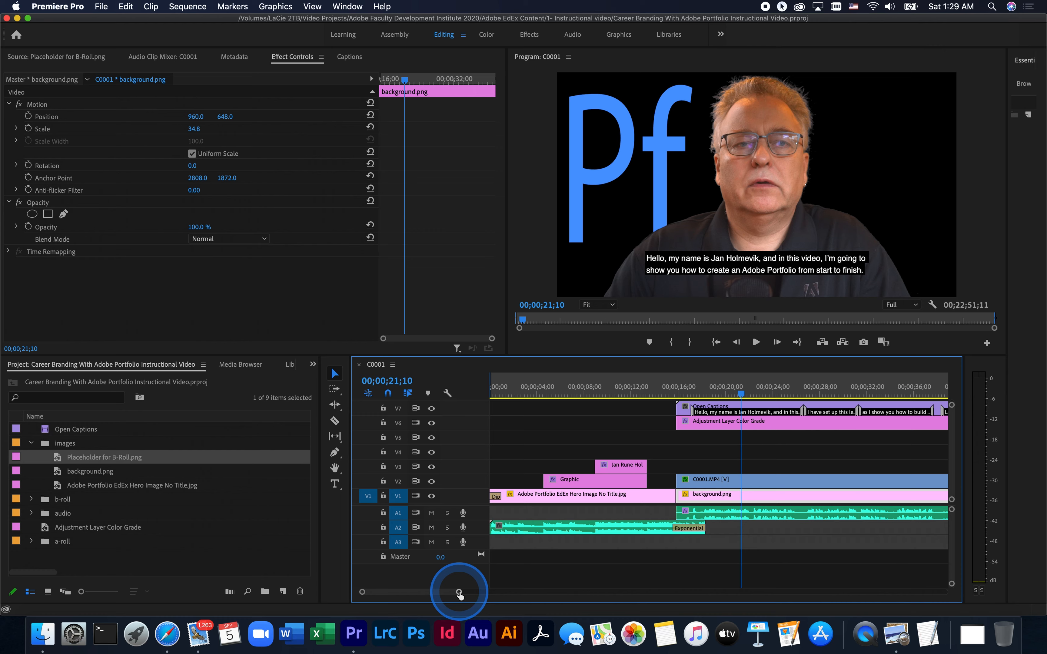
left_click_drag(459, 595, 634, 602)
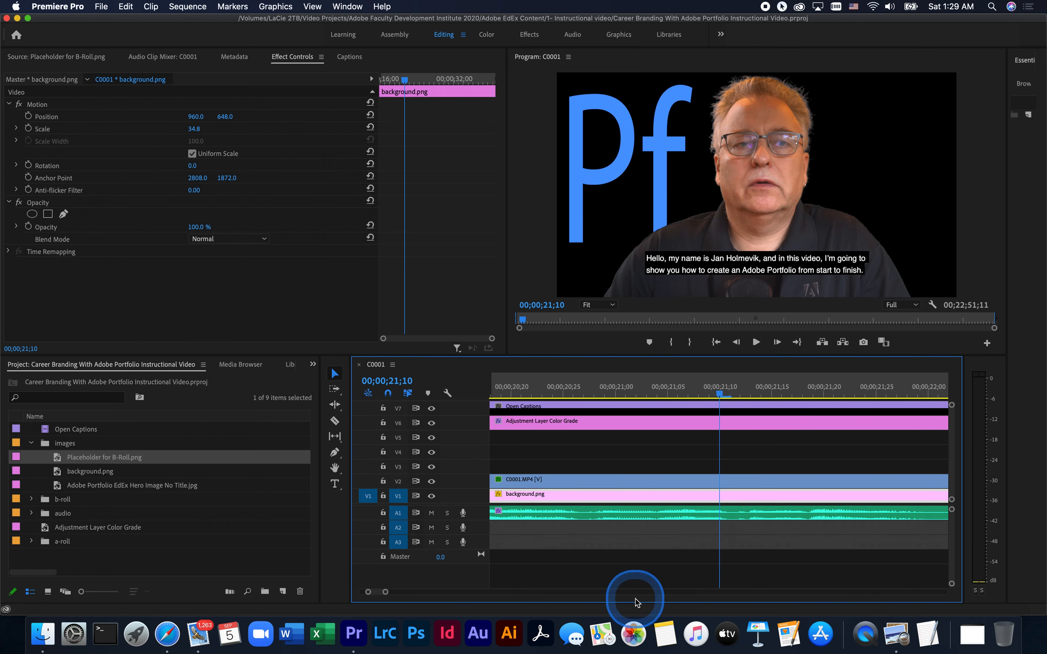
left_click_drag(719, 394, 548, 397)
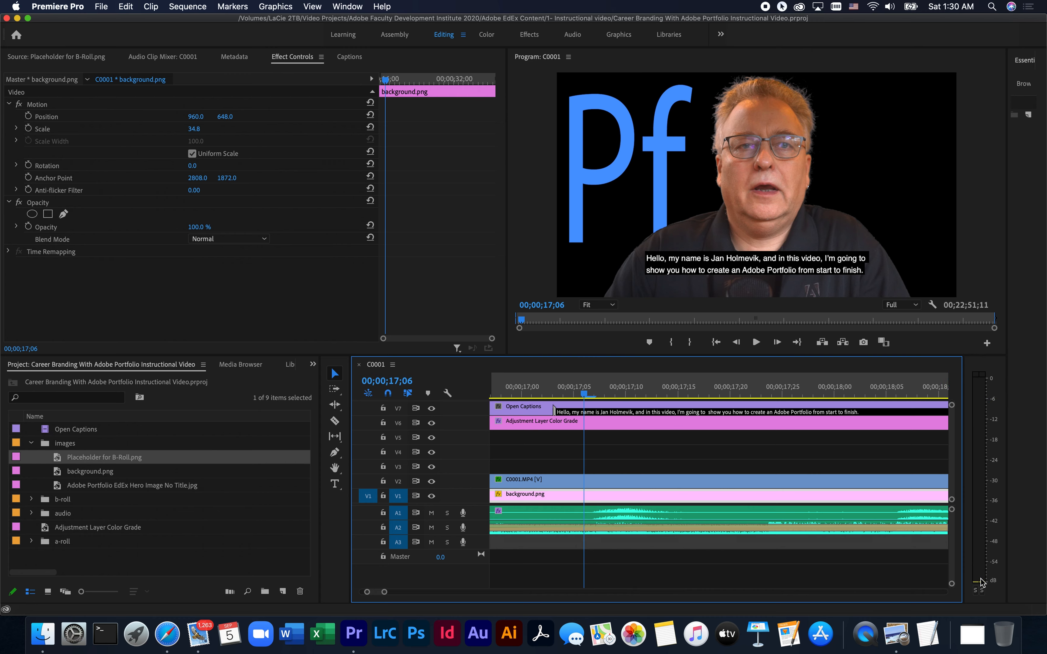
left_click(756, 343)
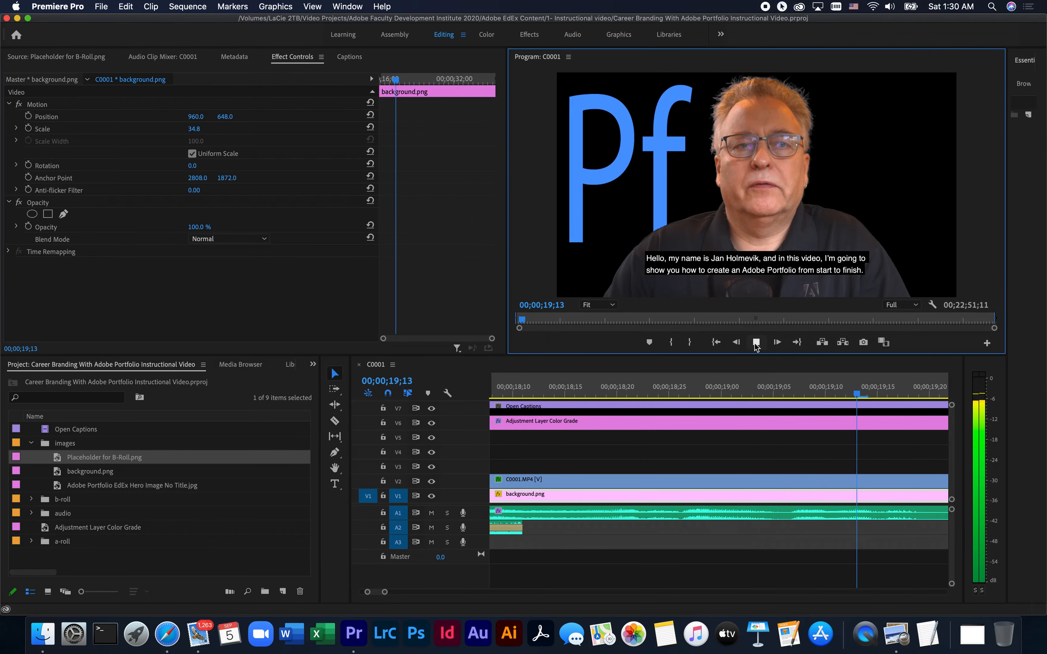
left_click(755, 344)
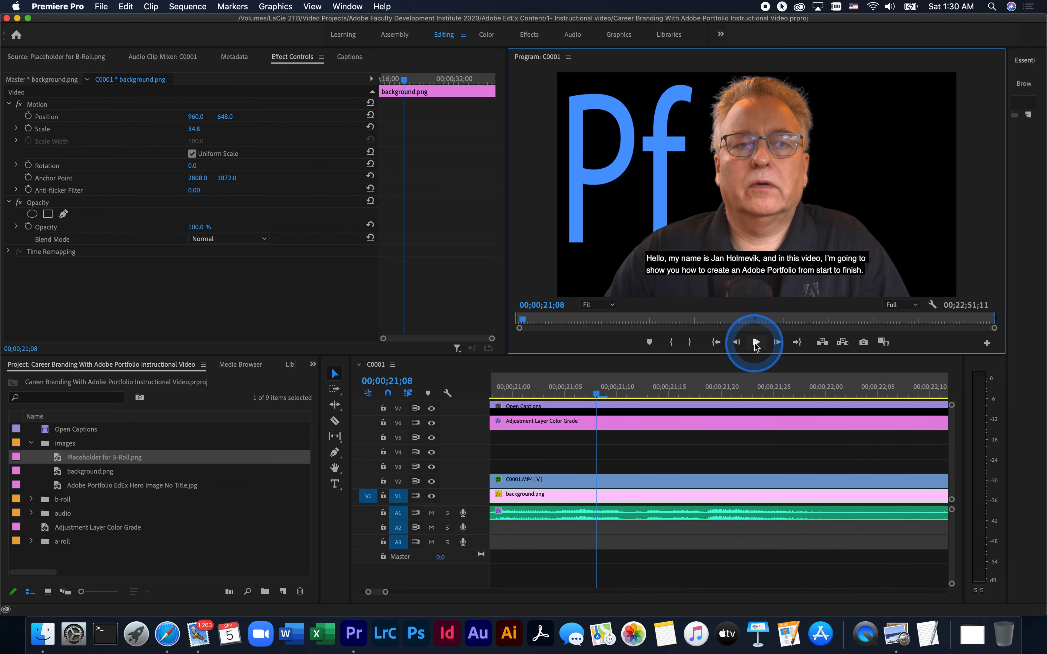